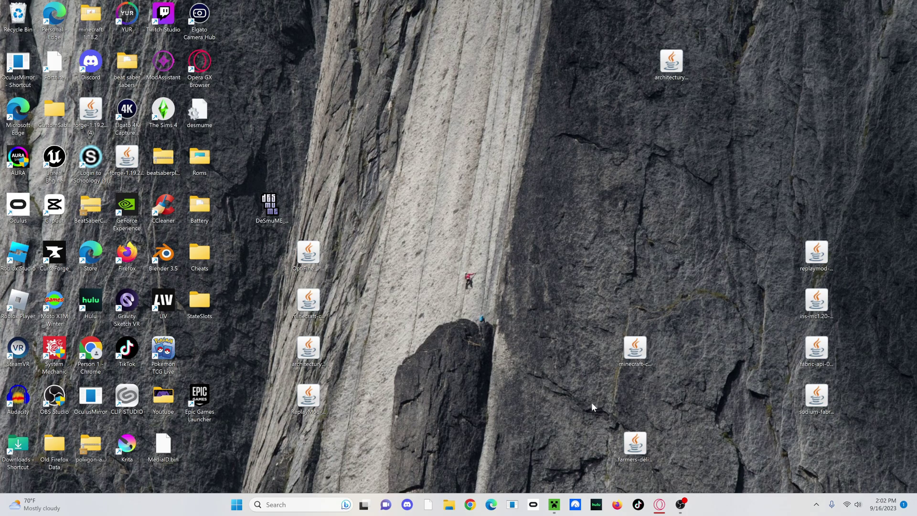
Open the Minecraft Launcher and view the list of available Java Edition installations
click(557, 504)
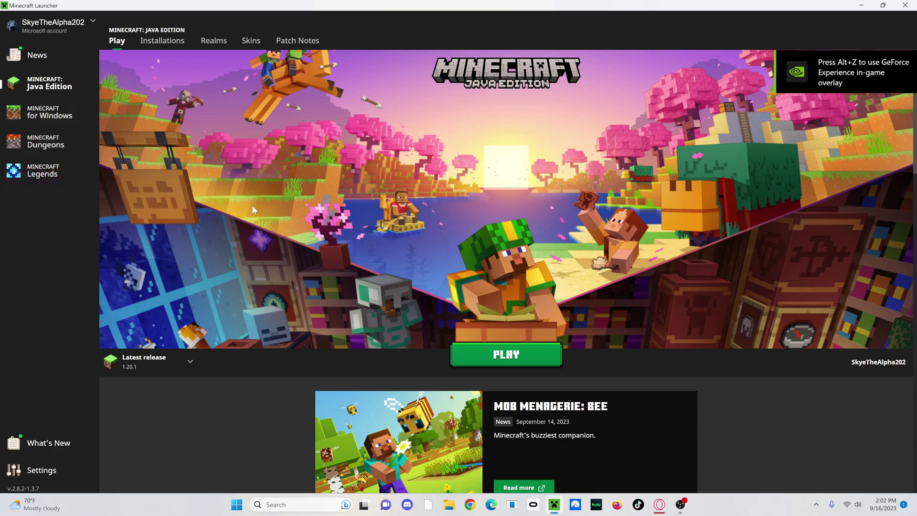
click(151, 372)
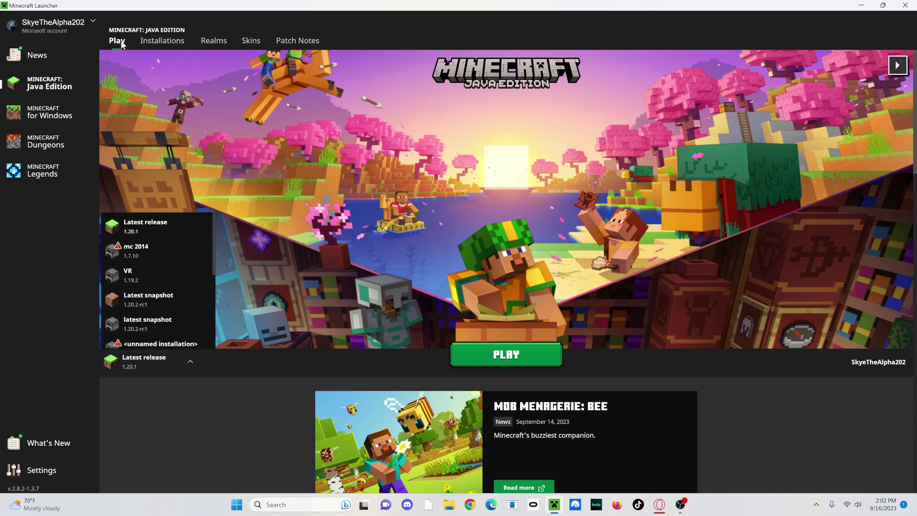
click(164, 42)
click(164, 41)
click(338, 104)
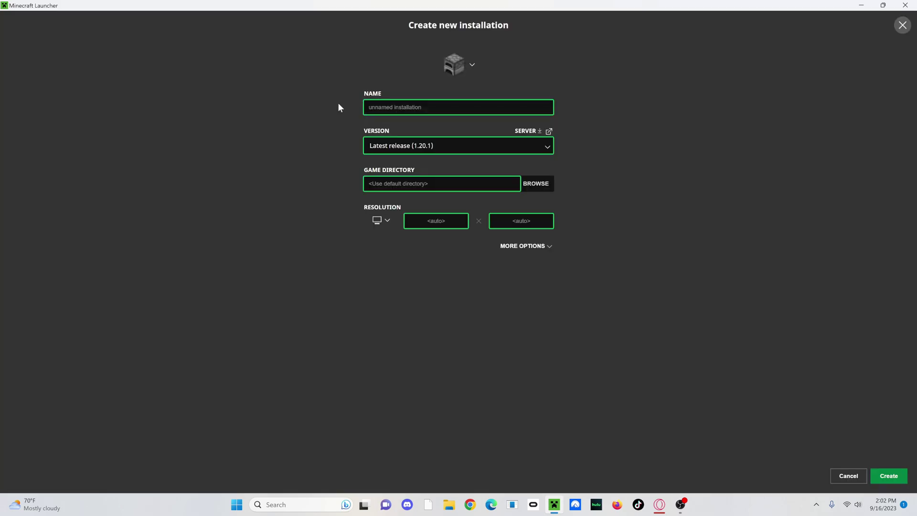
click(410, 146)
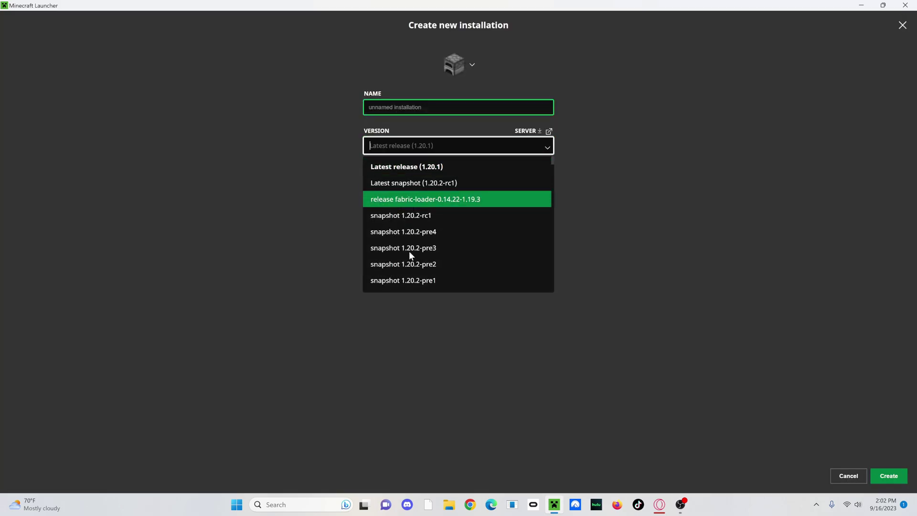
click(443, 169)
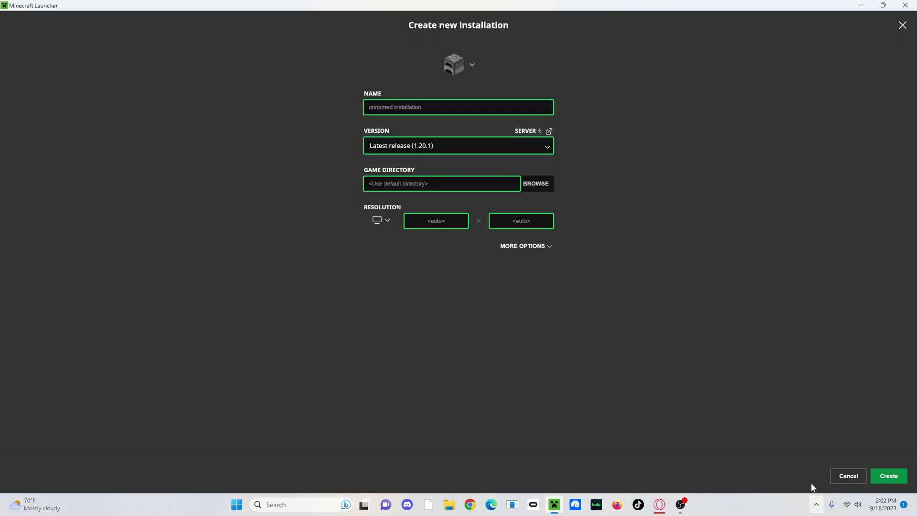
click(848, 476)
click(116, 41)
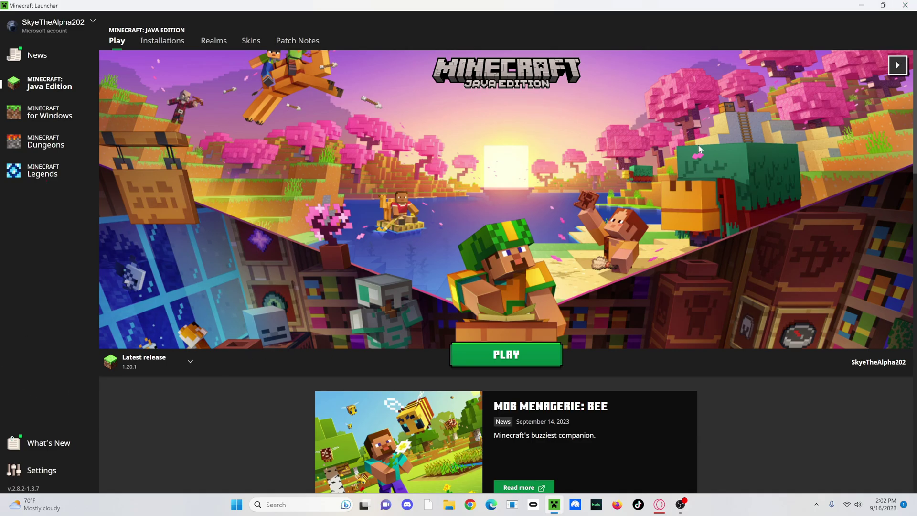
click(908, 5)
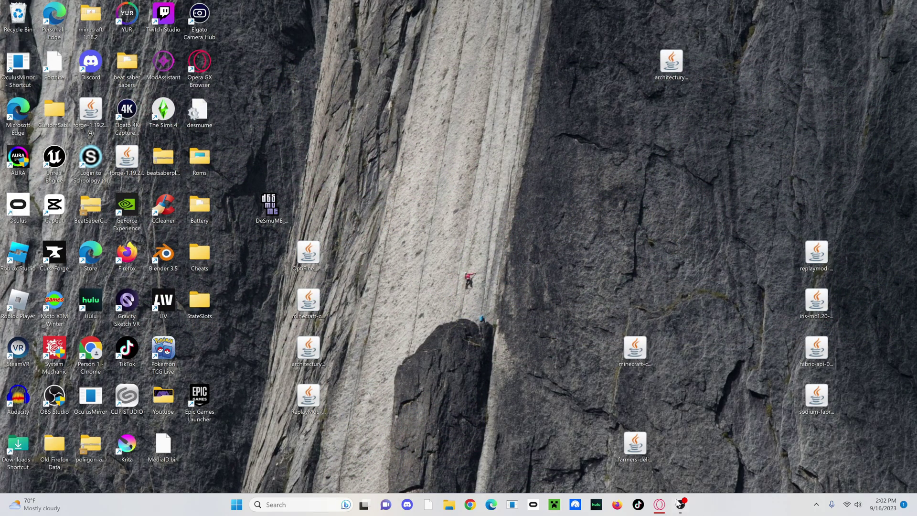
Switch to Opera GX and download the universal jar of the Fabric installer from fabricmc.net into the Downloads folder
click(661, 504)
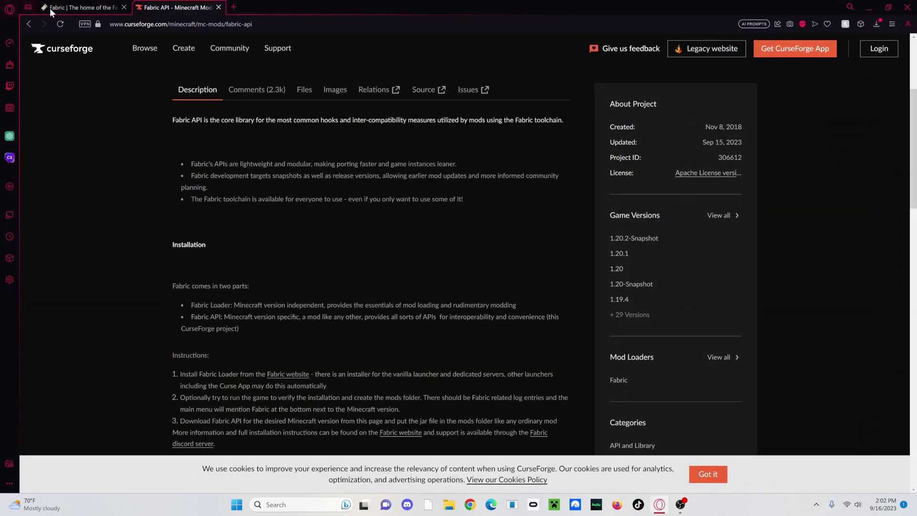
click(72, 7)
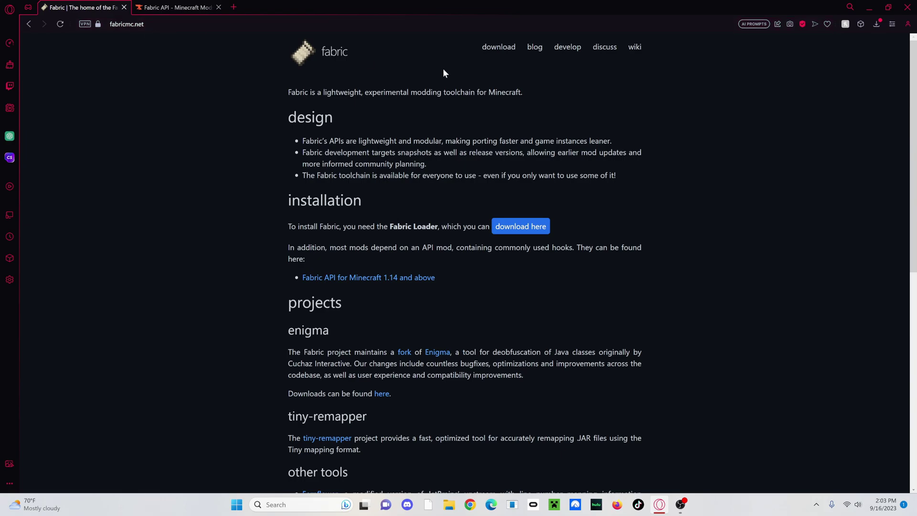
click(531, 230)
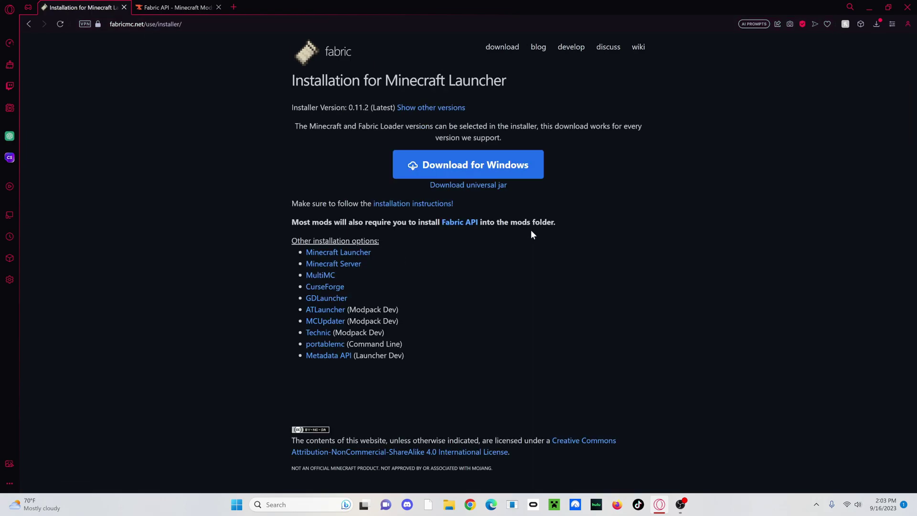
click(480, 186)
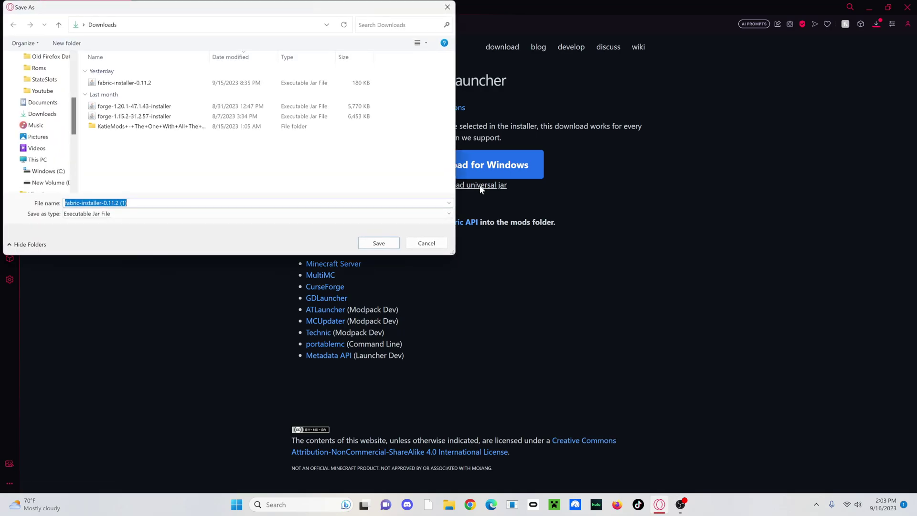
click(382, 244)
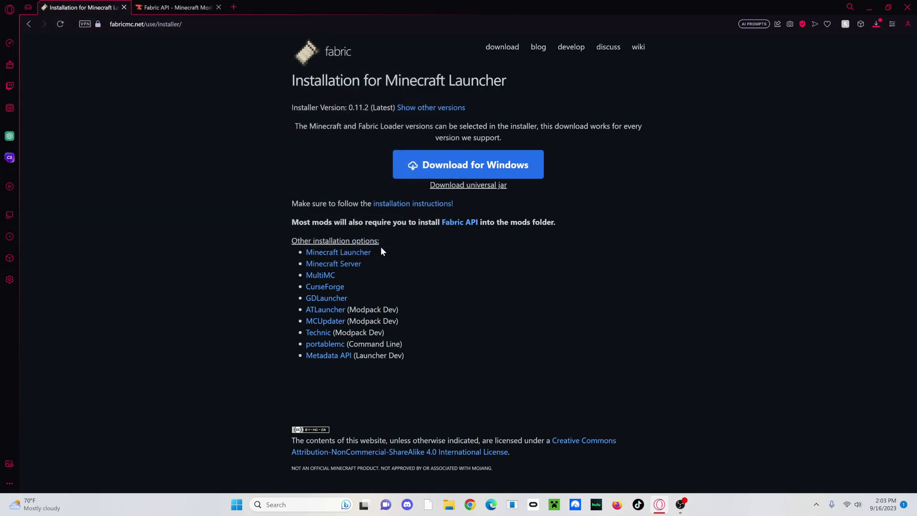
Filter the Fabric API files on CurseForge by game version 1.20.1
click(175, 9)
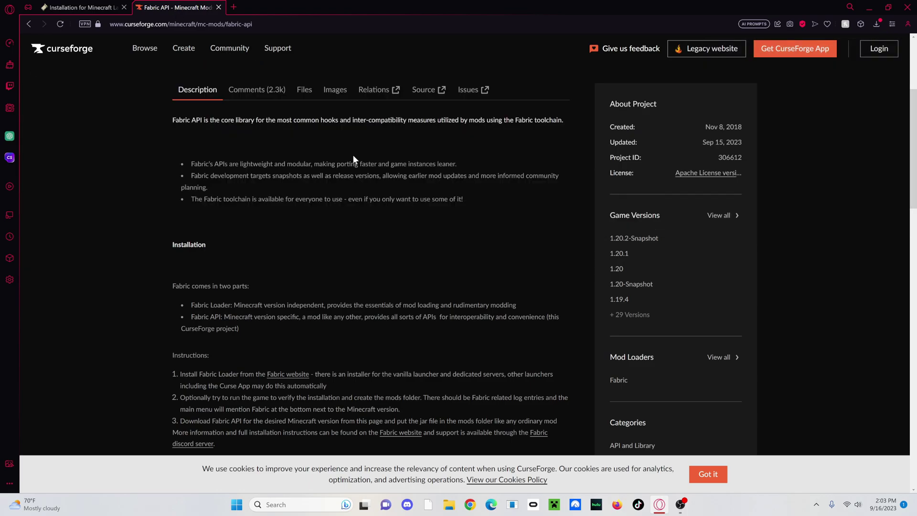
scroll(309, 227, up, 4)
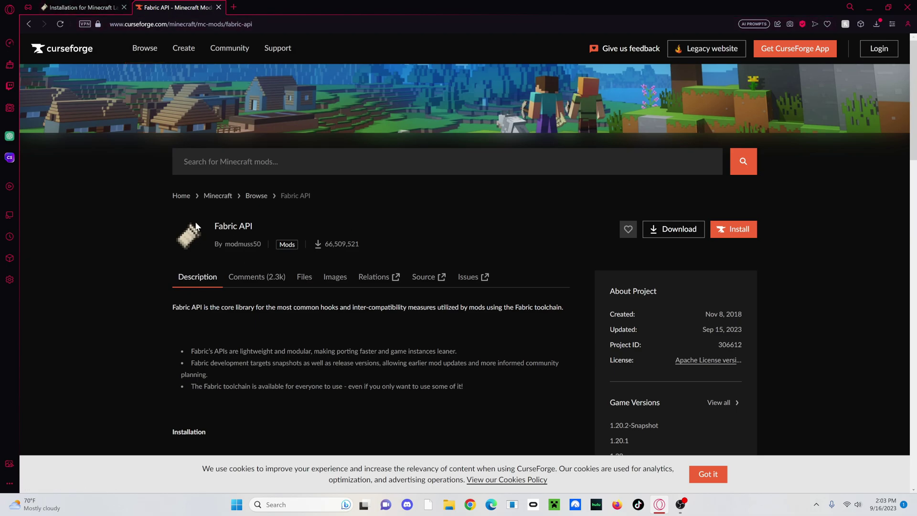
click(301, 278)
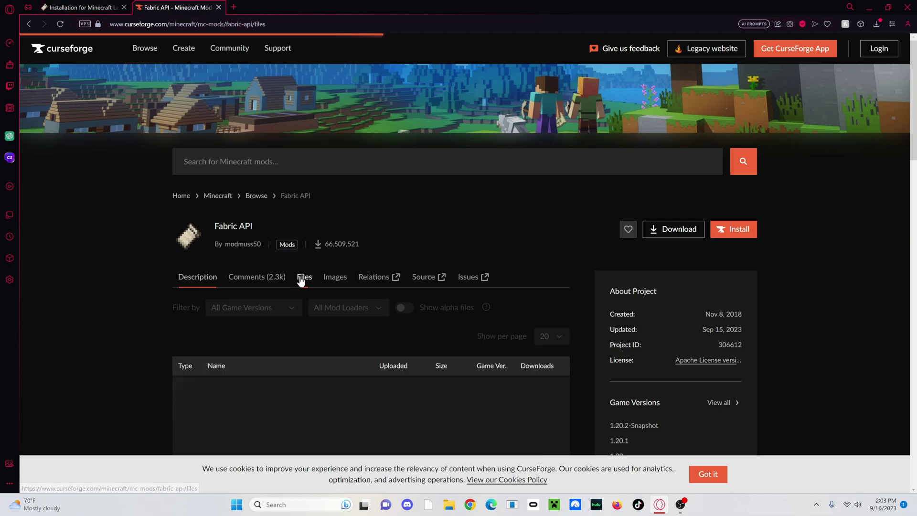
click(255, 310)
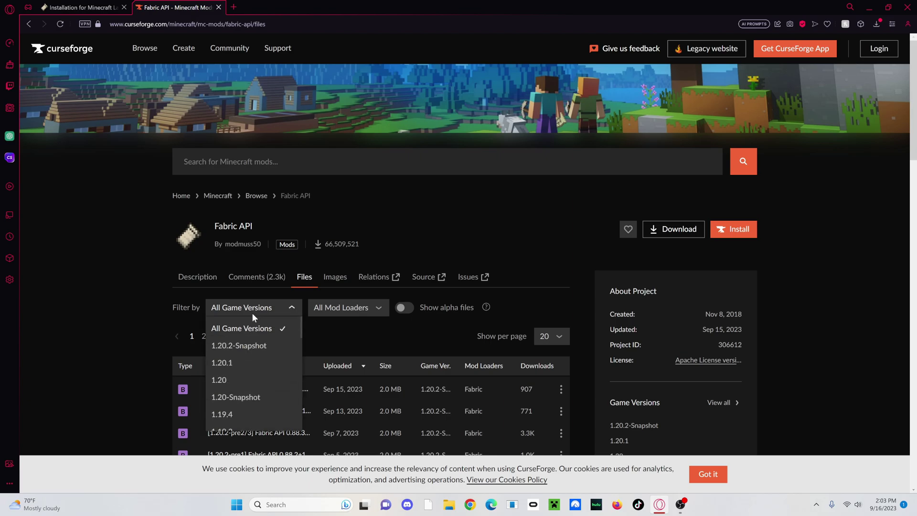
click(247, 361)
Download the [1.20.1] Fabric API 0.88.1+1.20.1 file and save it in the Downloads folder
scroll(149, 357, down, 5)
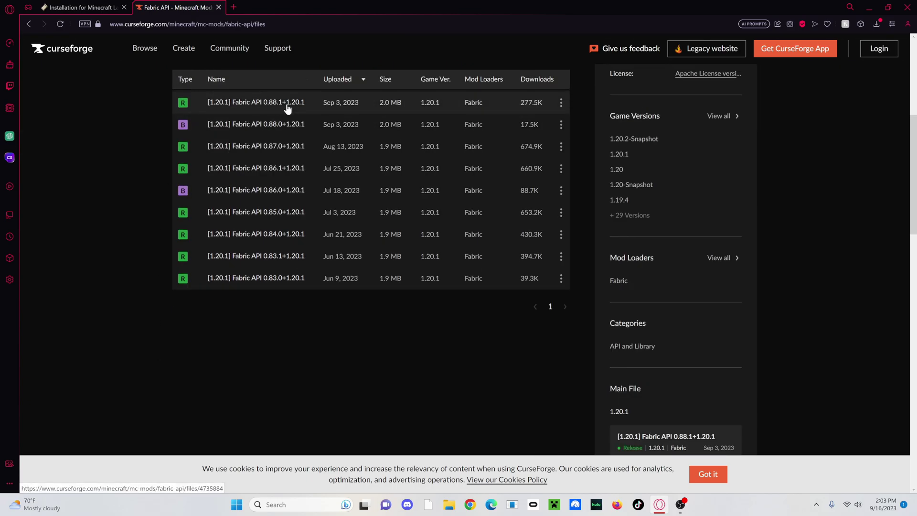
click(258, 94)
click(483, 147)
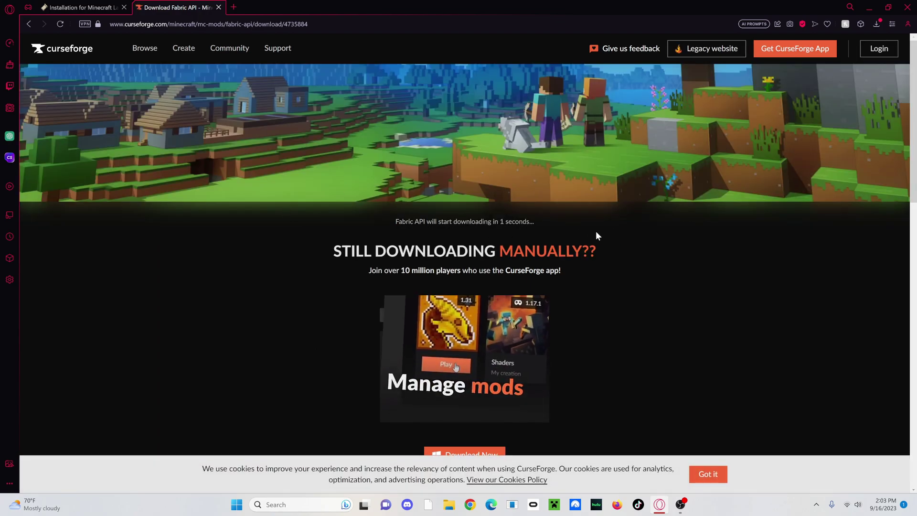
click(363, 244)
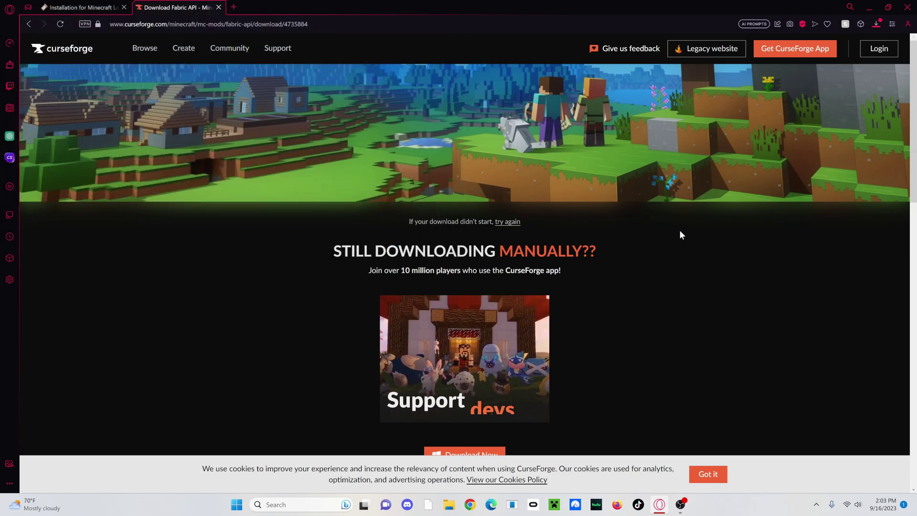
View the download page on the Java website in a new browser tab and close that tab
click(233, 8)
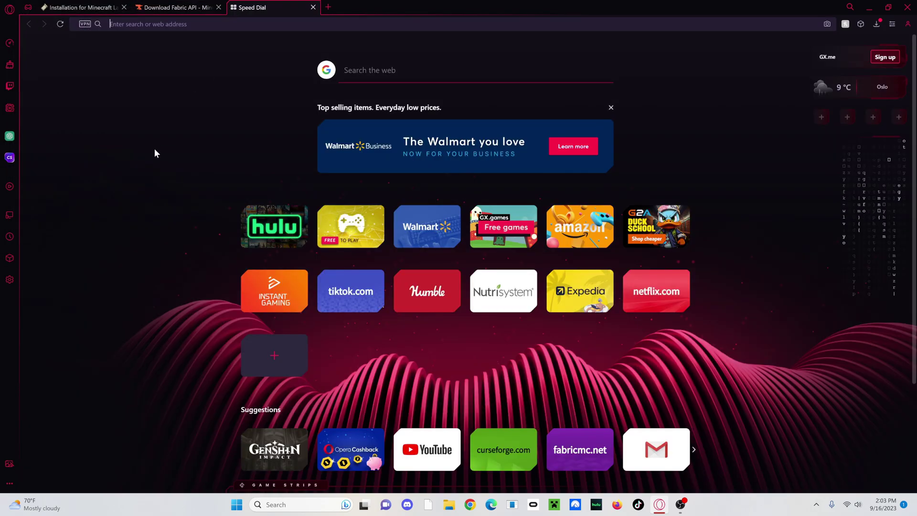
text(java)
key(Return)
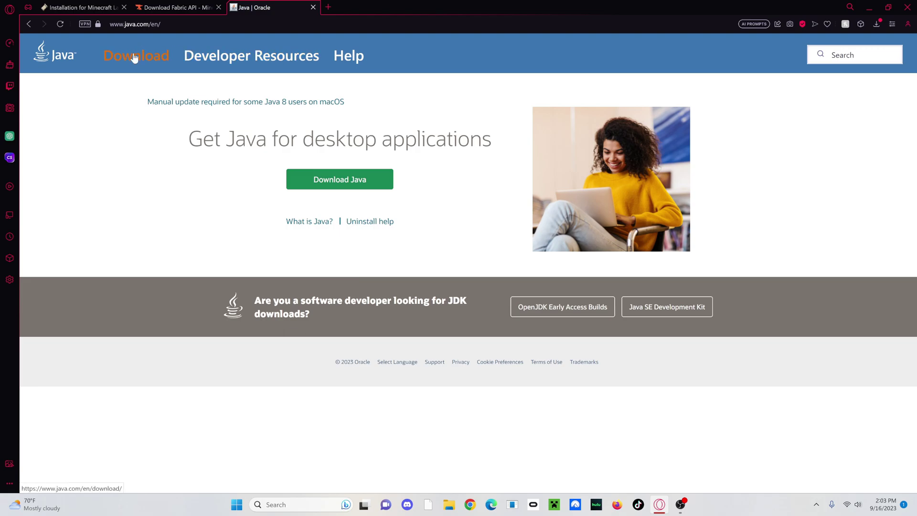
click(134, 57)
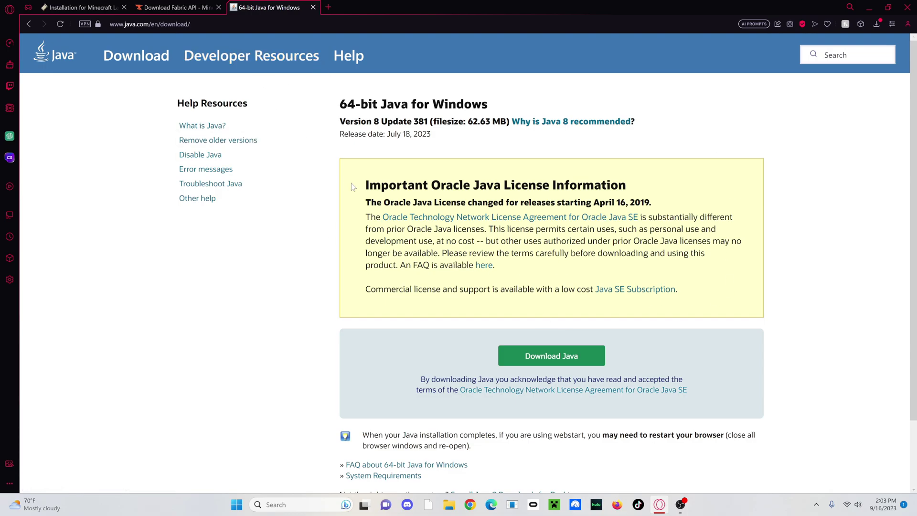
click(313, 7)
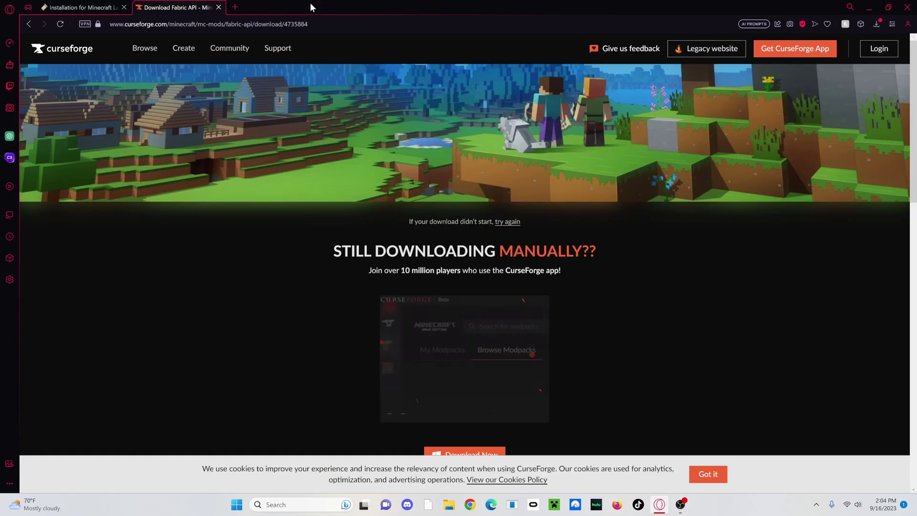
Open the Downloads folder in File Explorer and run fabric-installer-0.11.2 (1) with Java(TM) Platform SE binary
click(869, 7)
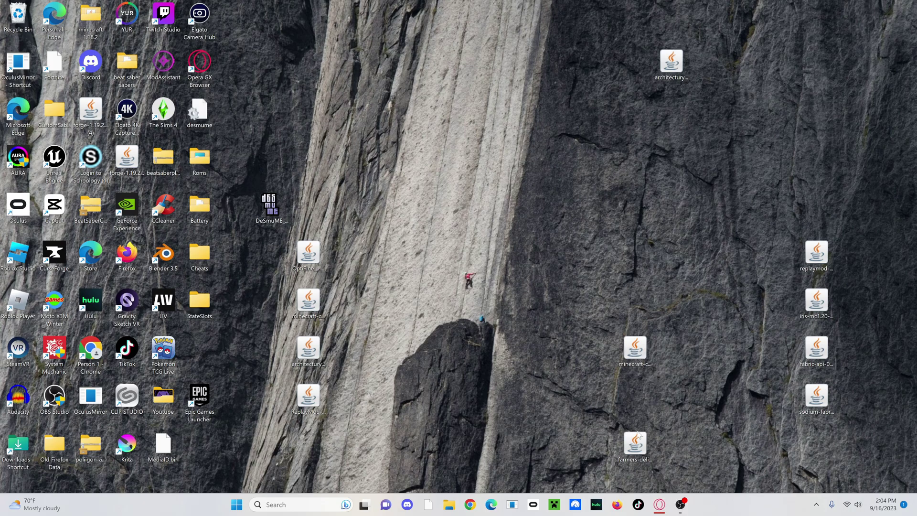
click(448, 504)
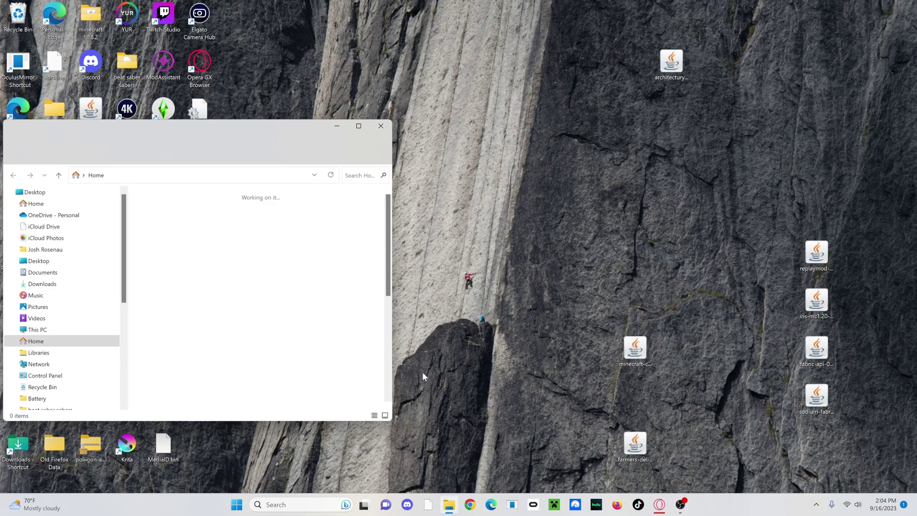
click(42, 283)
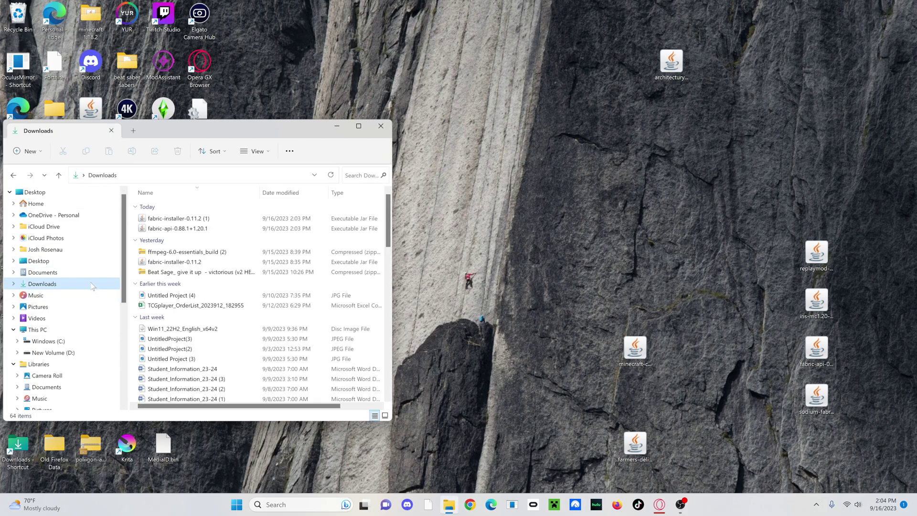
click(177, 220)
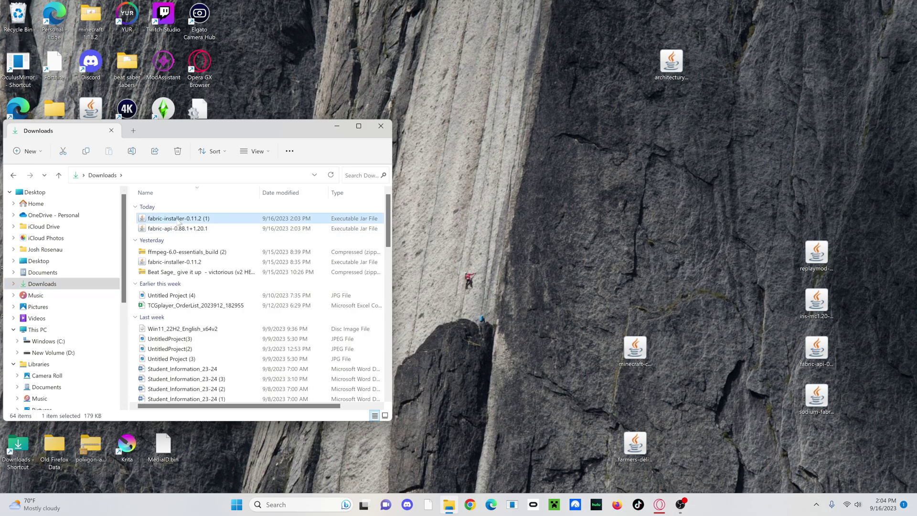
right_click(178, 221)
mouse_move(287, 266)
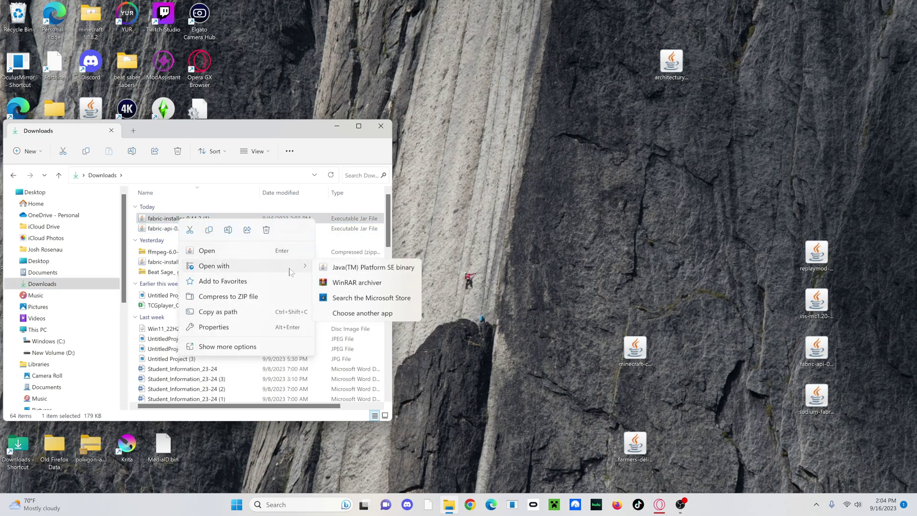
click(361, 269)
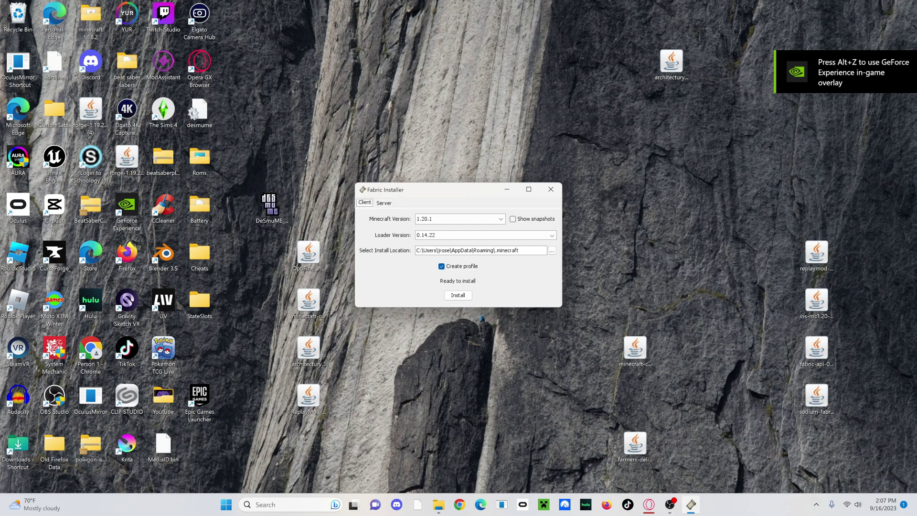
Install the Fabric client for Minecraft version 1.20.1 with loader version 0.14.22 and close the installer
click(448, 219)
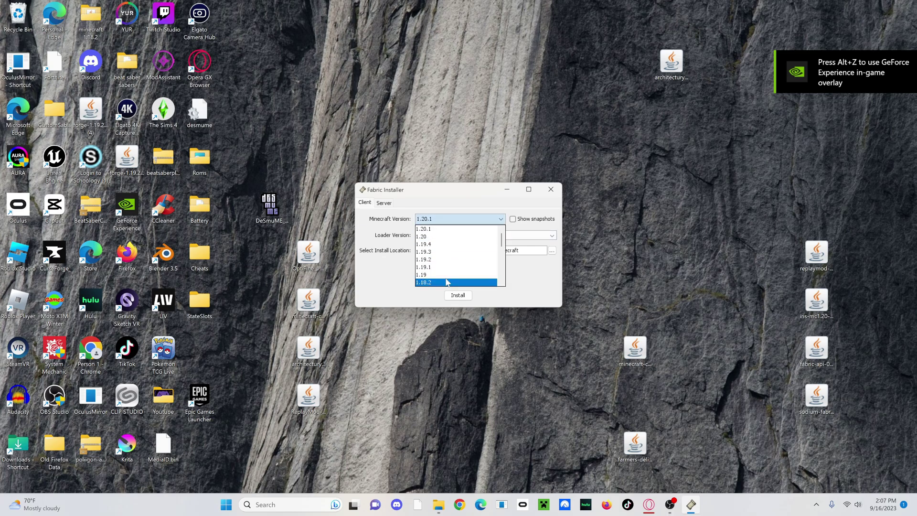
click(431, 230)
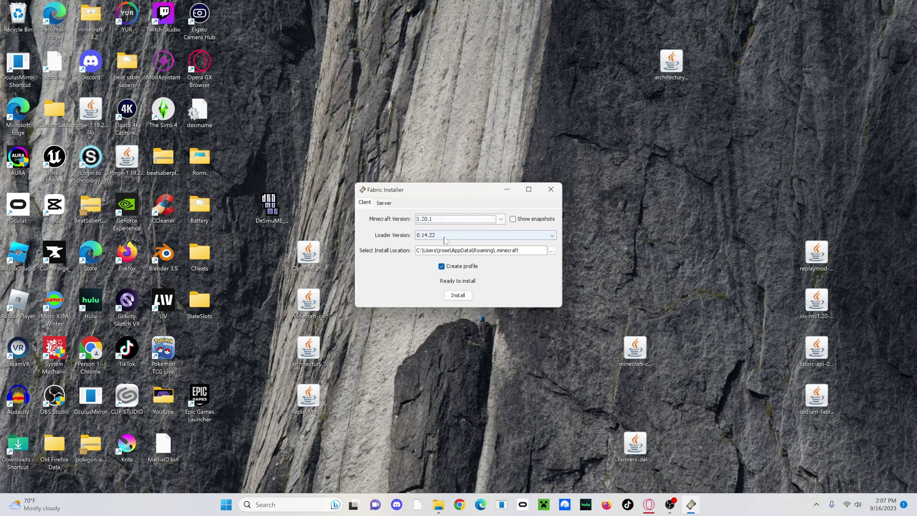
click(465, 298)
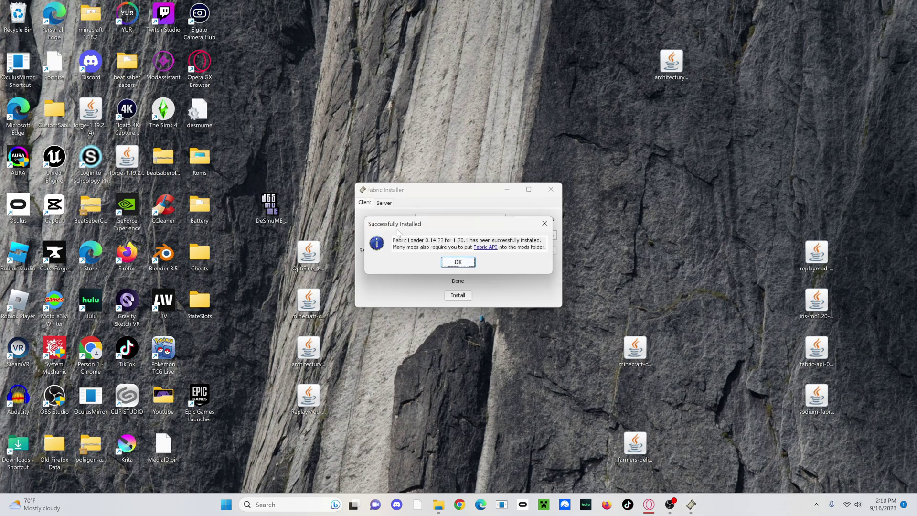
click(472, 264)
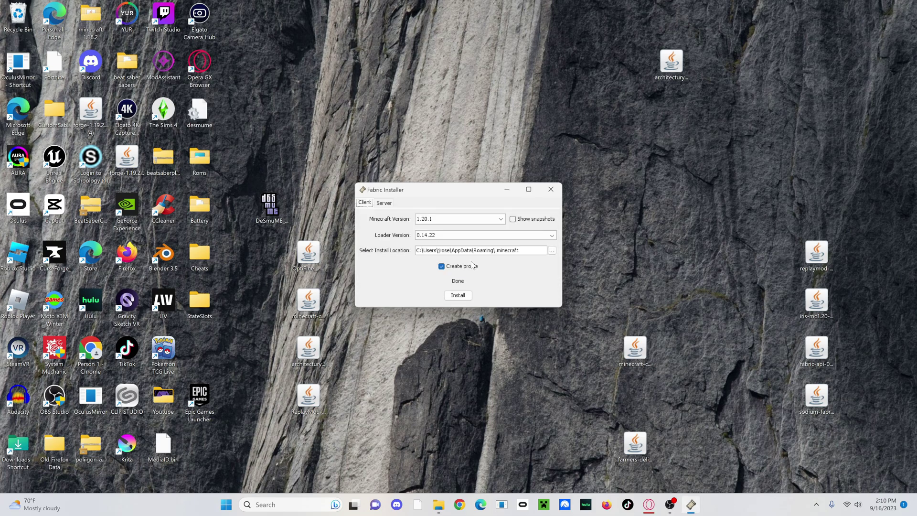
click(550, 189)
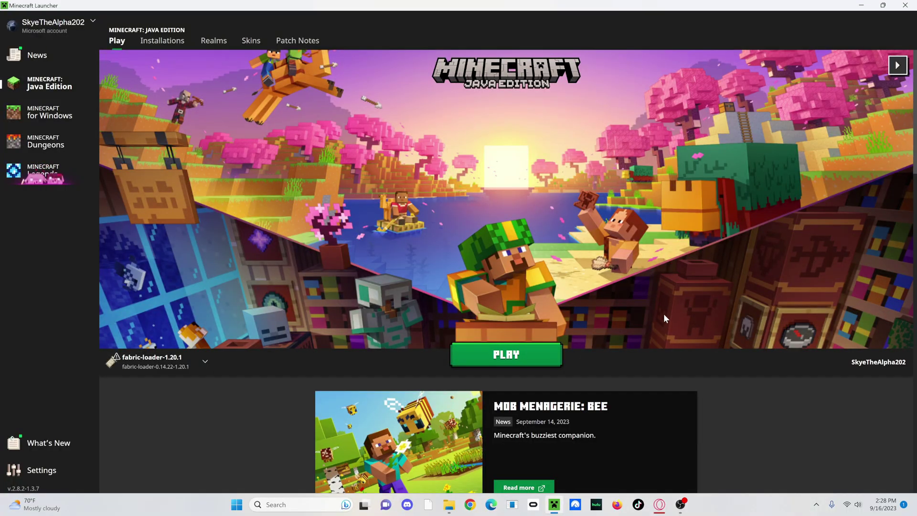
mouse_move(159, 365)
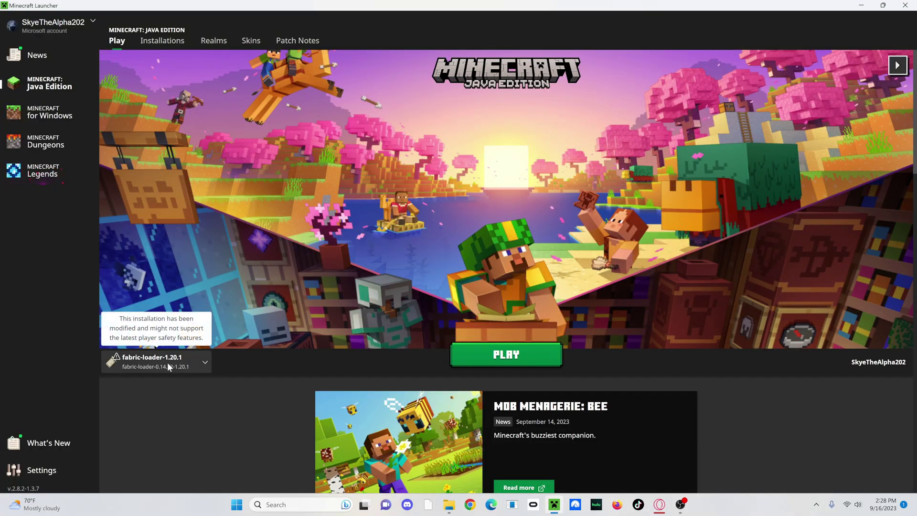
Open the game folder of the fabric-loader-1.20.1 installation from the launcher and go into its mods folder
click(163, 41)
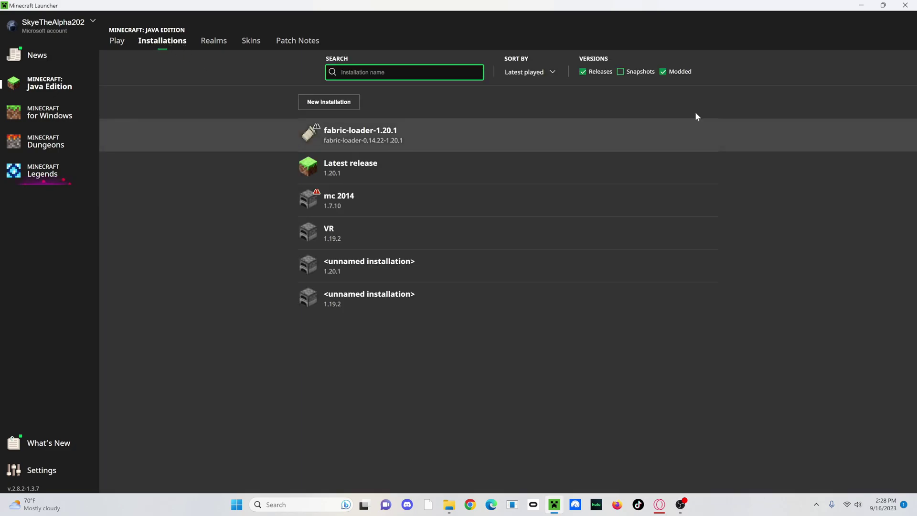
mouse_move(692, 136)
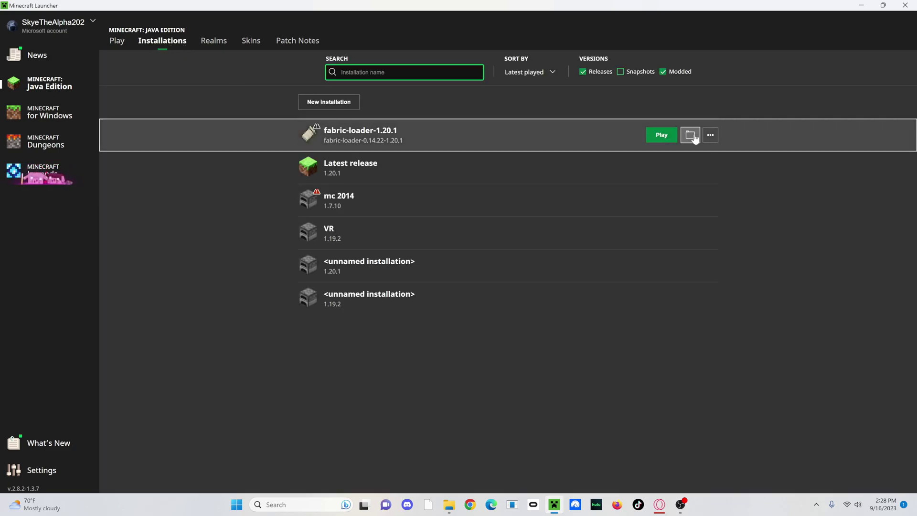
click(691, 135)
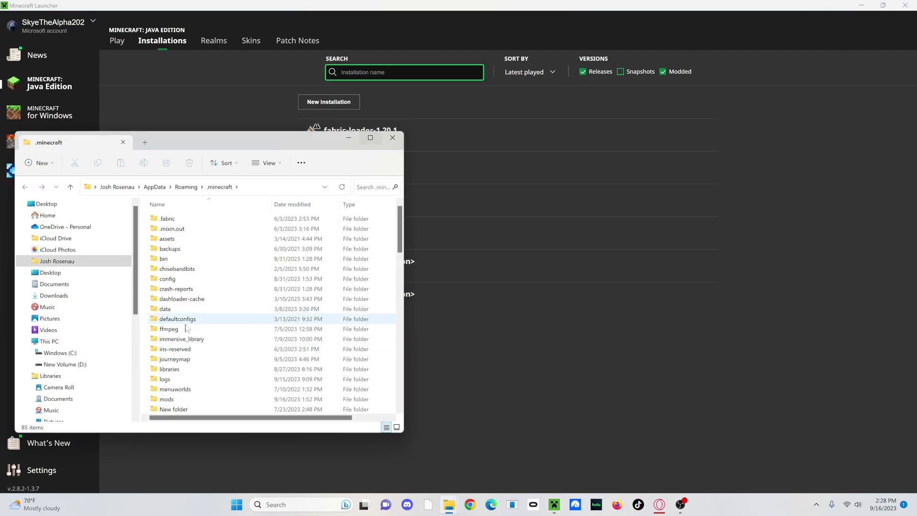
click(169, 400)
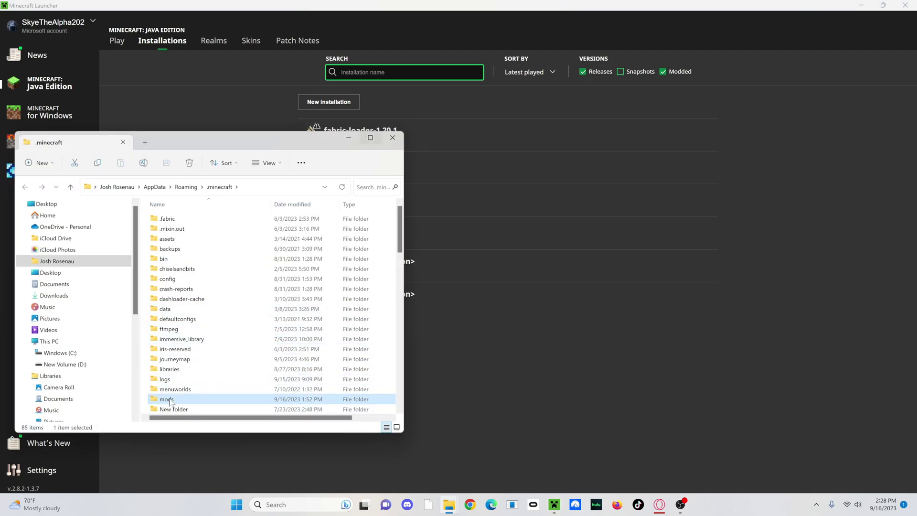
click(168, 400)
double_click(195, 403)
Open the Downloads folder in a second File Explorer window beside the first and move fabric-api-0.88.1+1.20.1 into the mods folder
click(448, 504)
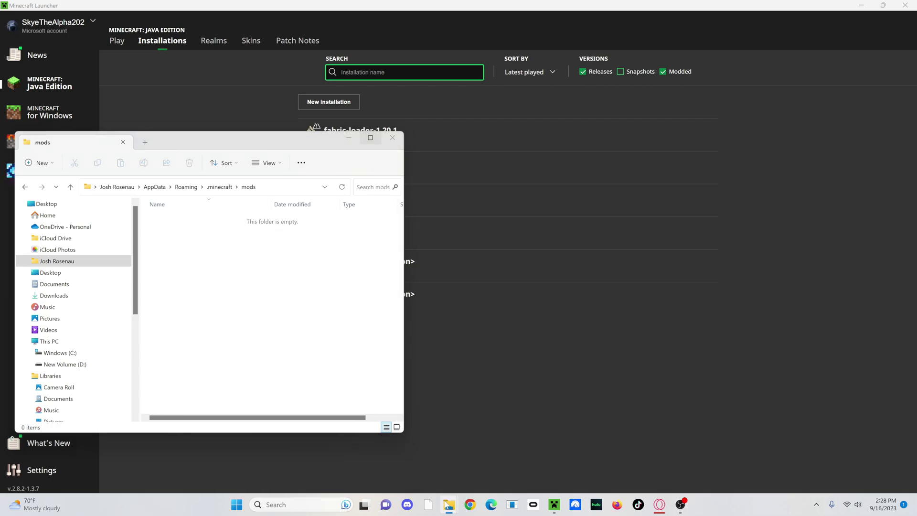
right_click(448, 505)
click(428, 451)
drag(288, 141, 745, 137)
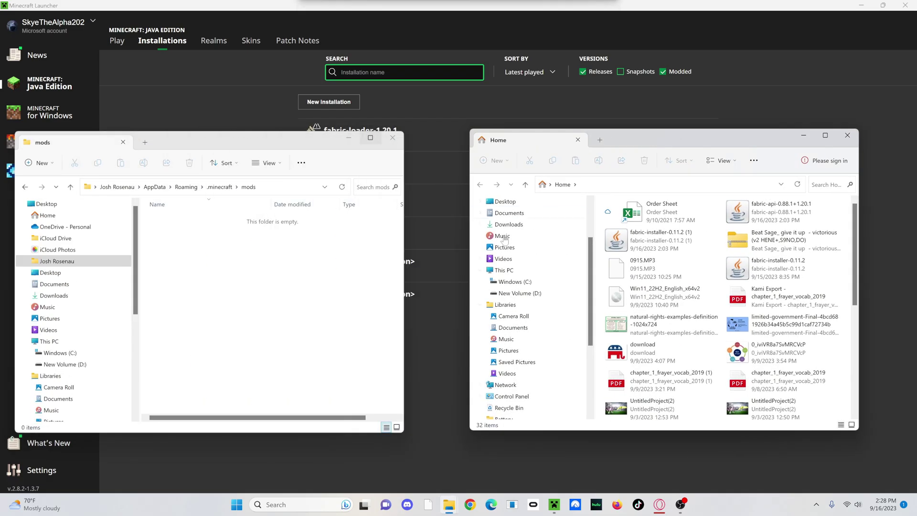
click(508, 224)
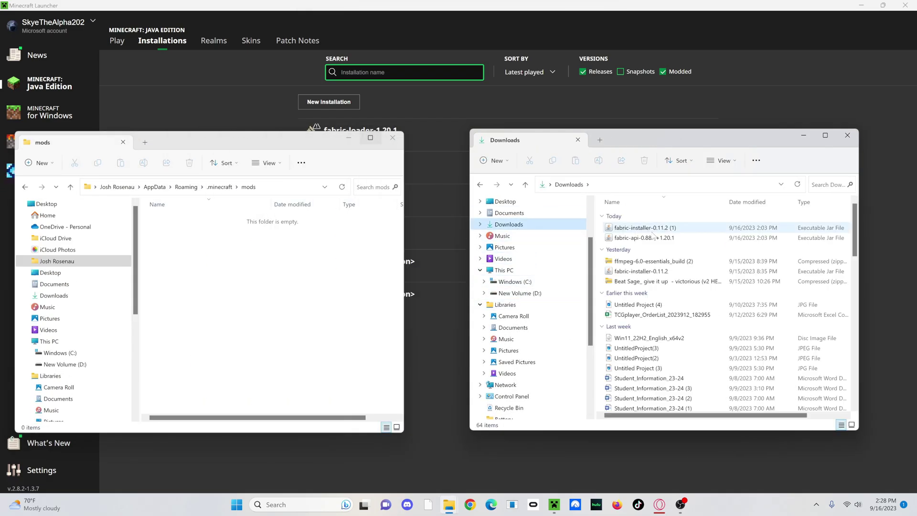
click(655, 238)
drag(452, 276, 195, 262)
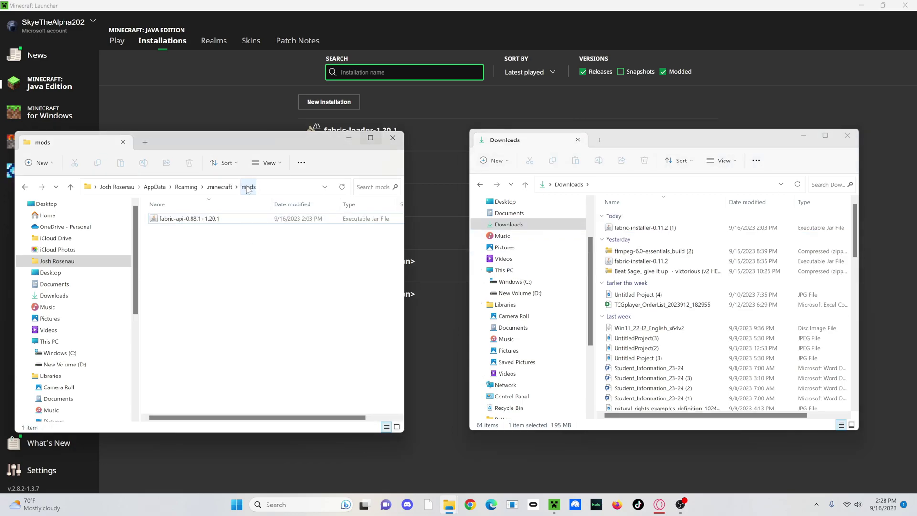
Look through the .minecraft folder, then close both File Explorer windows and return to the launcher's Play page
click(232, 187)
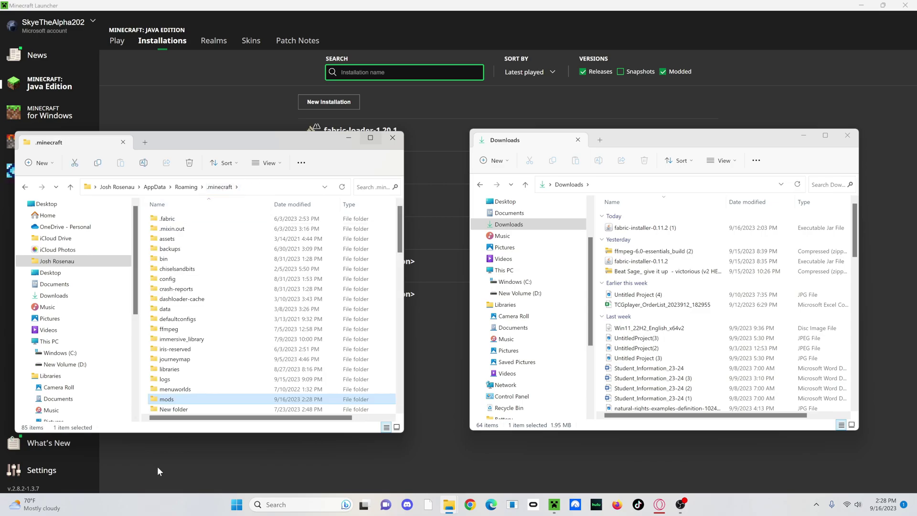
scroll(191, 389, down, 6)
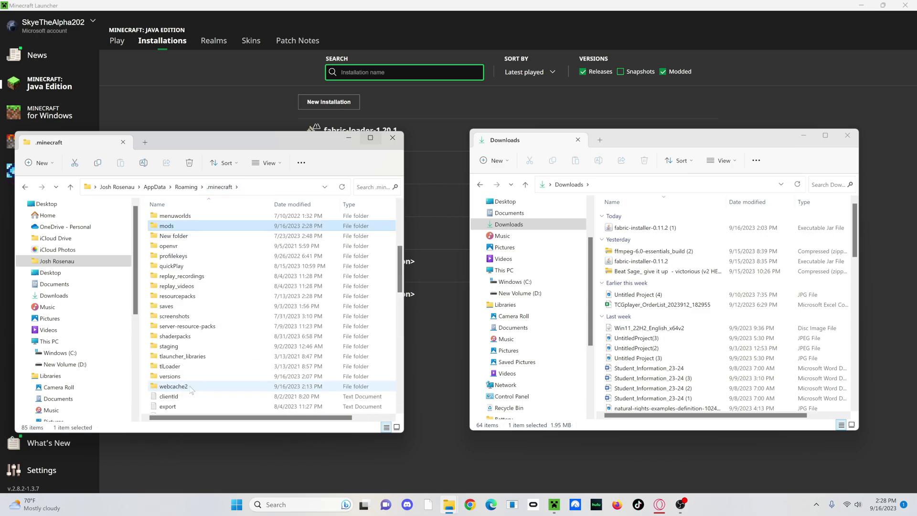
click(392, 138)
click(845, 137)
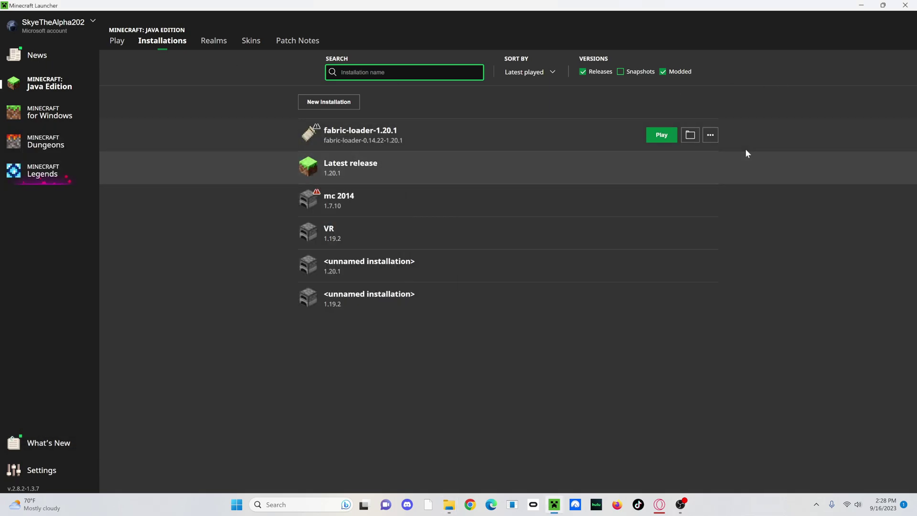
click(115, 43)
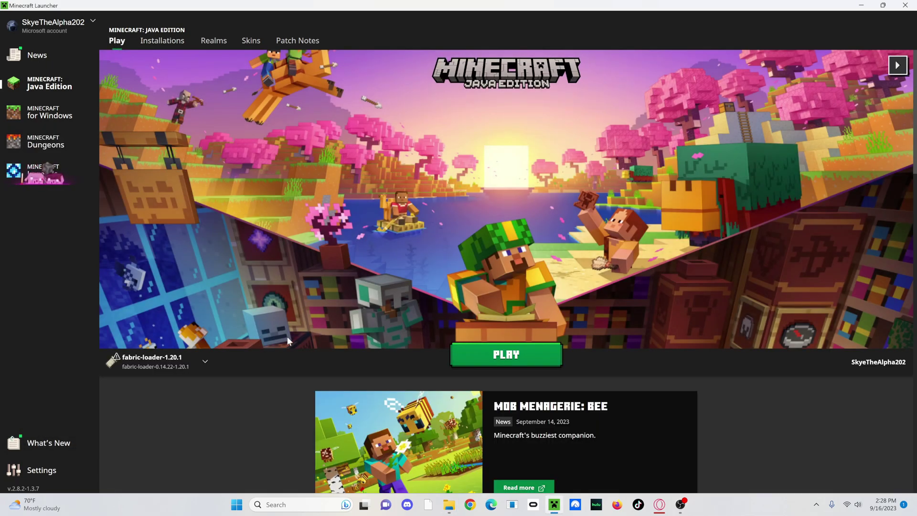